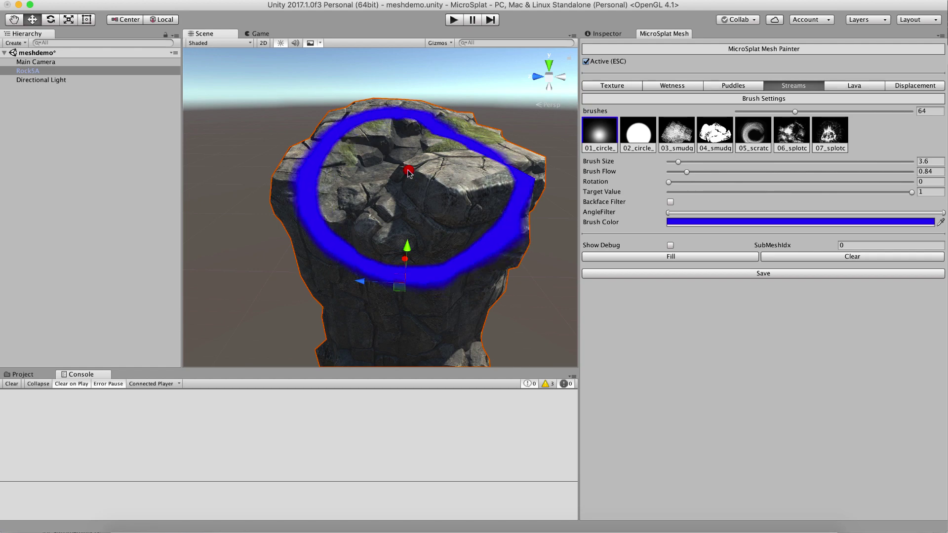
Examine the MicroSplat material's shader feature settings for wetness, puddles, streams and lava.
mouse_move(408, 170)
left_mouse_down("alt")
mouse_move(366, 149)
mouse_move(747, 165)
mouse_move(253, 192)
mouse_move(396, 219)
left_mouse_up("alt")
left_click(21, 375)
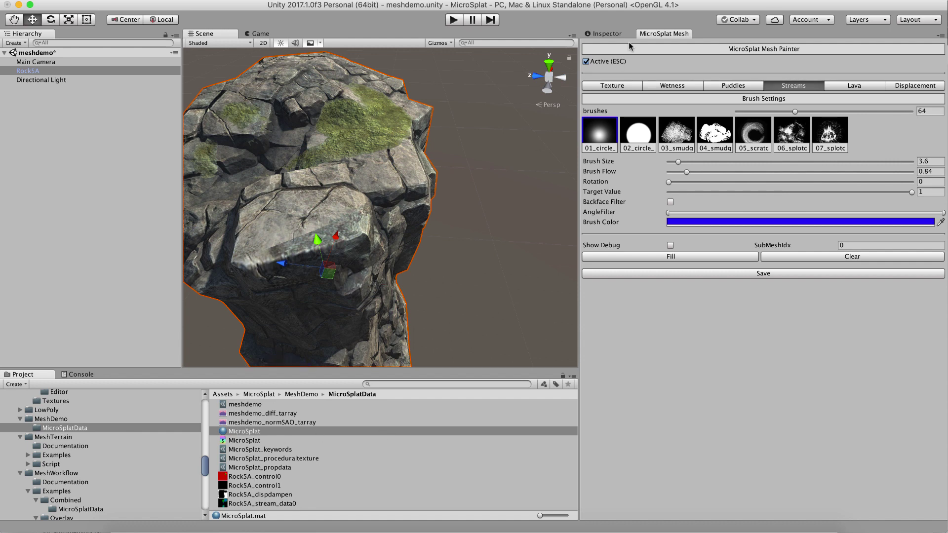
left_click(607, 34)
scroll(717, 143, "down", 10)
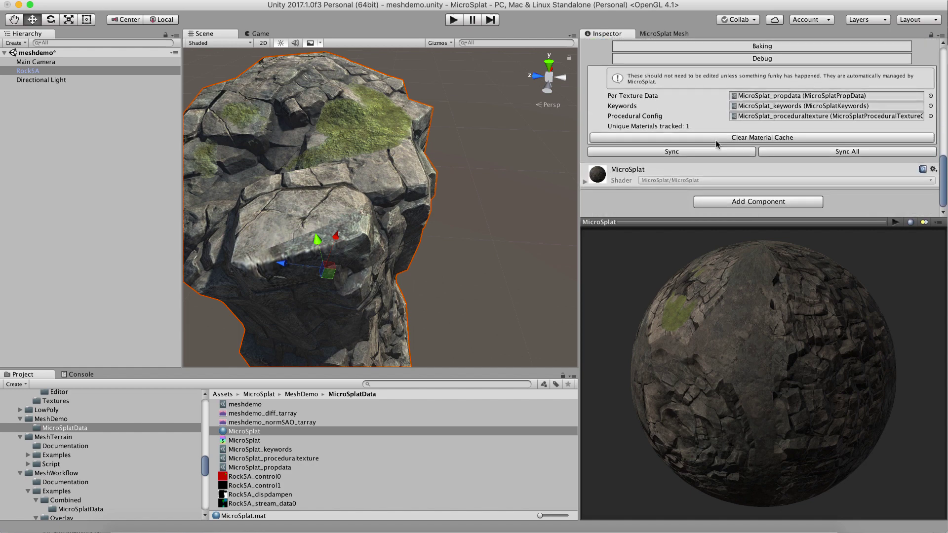
scroll(717, 143, "up", 10)
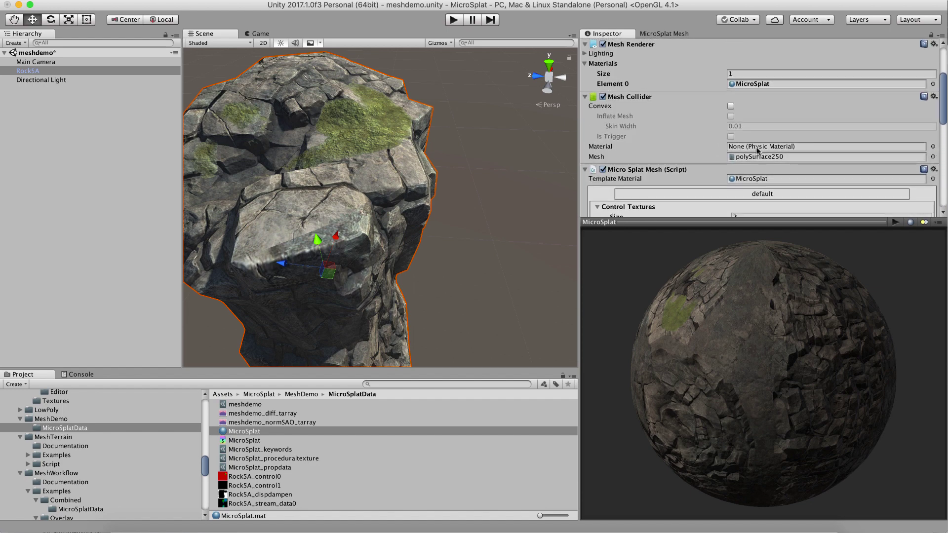
left_click(245, 432)
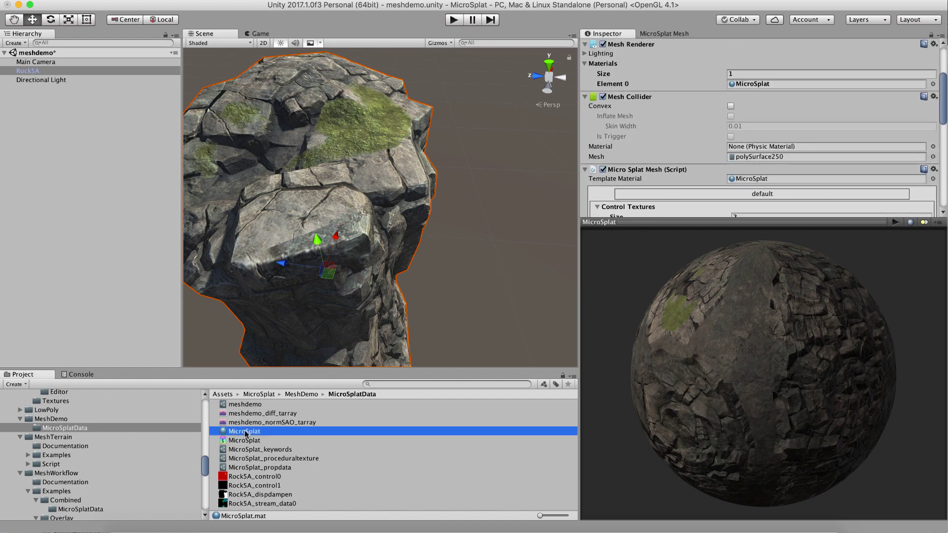
scroll(740, 180, "down", 5)
scroll(740, 180, "down", 5)
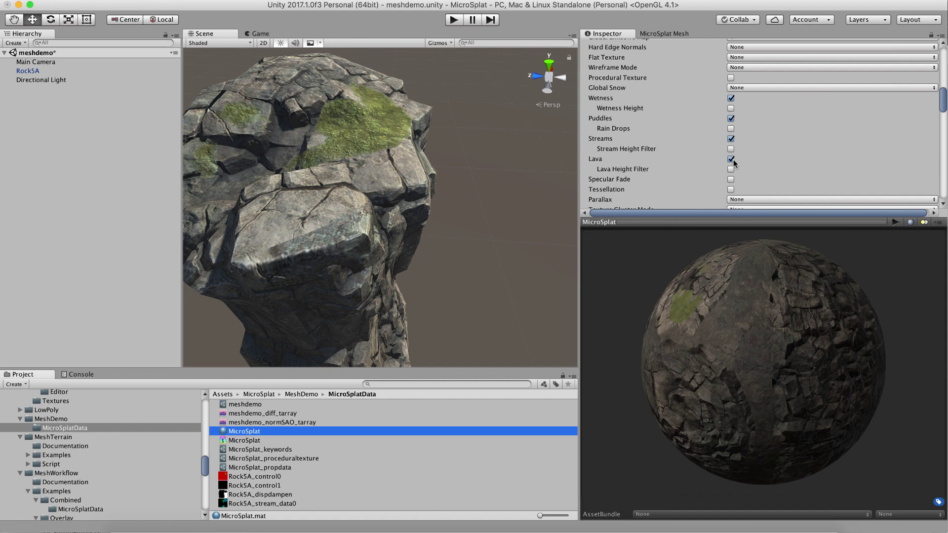
Select Rock5A for the MicroSplat mesh painter and switch to Wetness painting.
left_click(657, 34)
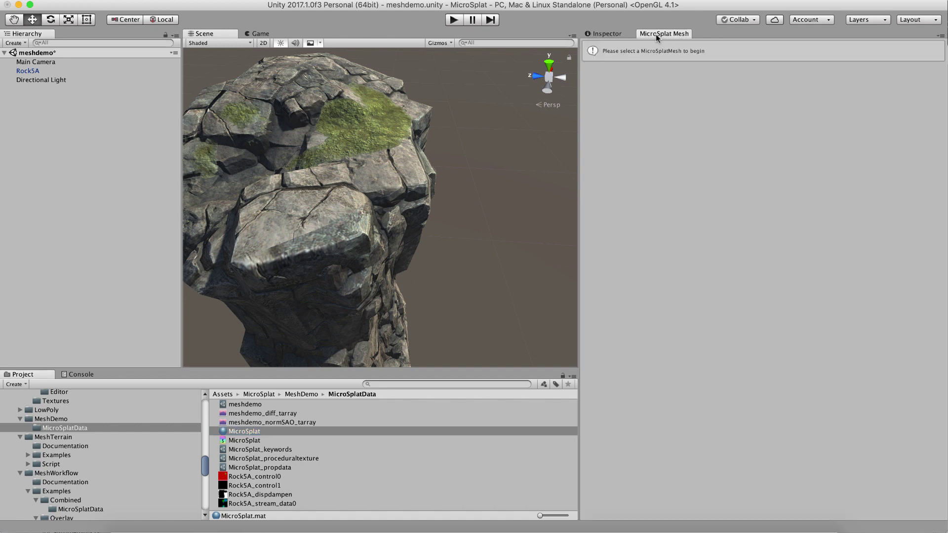
left_click(27, 71)
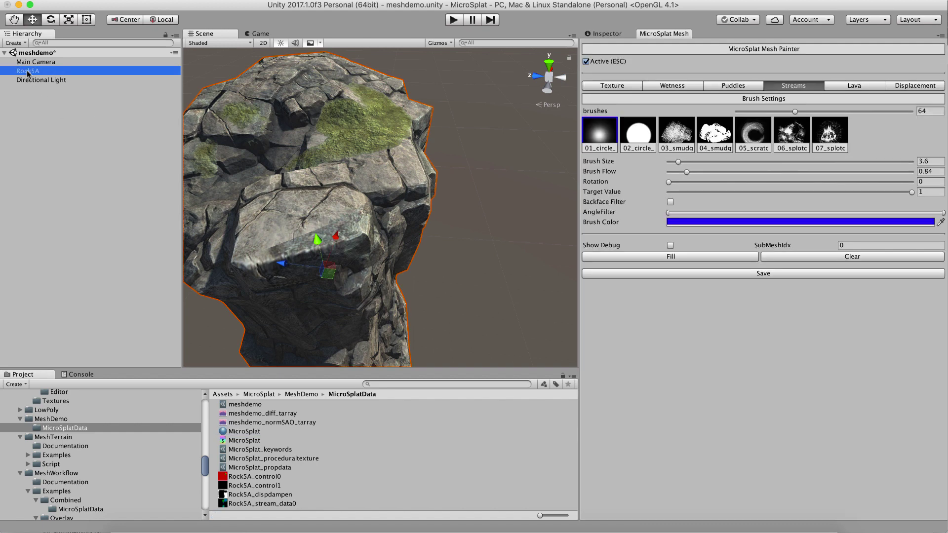
left_click(858, 87)
left_click(686, 87)
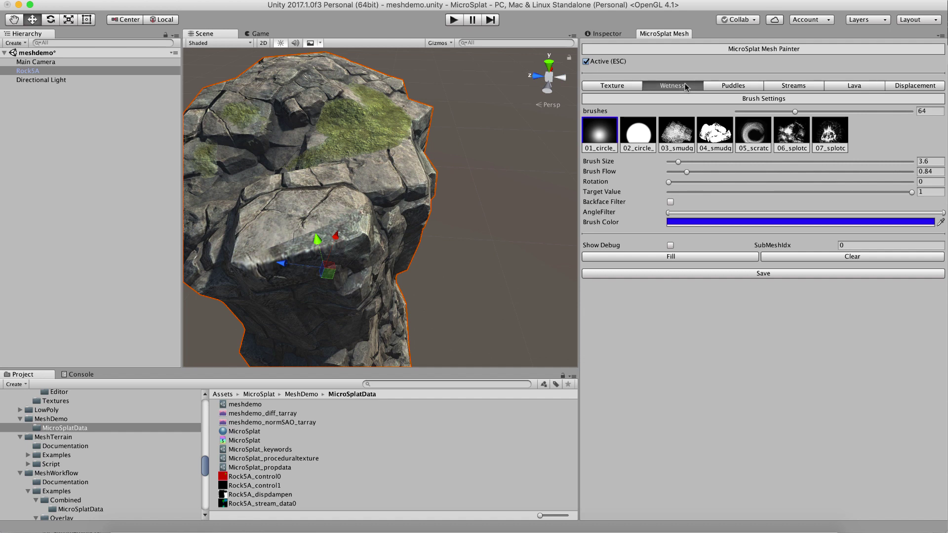
Try painting wetness over the rock's upper surface, undoing and redoing the strokes.
mouse_move(332, 220)
right_mouse_down()
mouse_move(300, 214)
mouse_move(271, 186)
mouse_move(486, 200)
right_mouse_up()
key("w")
mouse_move(486, 199)
left_mouse_down("alt")
mouse_move(229, 235)
mouse_move(313, 278)
left_mouse_up("alt")
mouse_move(313, 279)
right_mouse_down()
mouse_move(393, 255)
mouse_move(378, 256)
right_mouse_up()
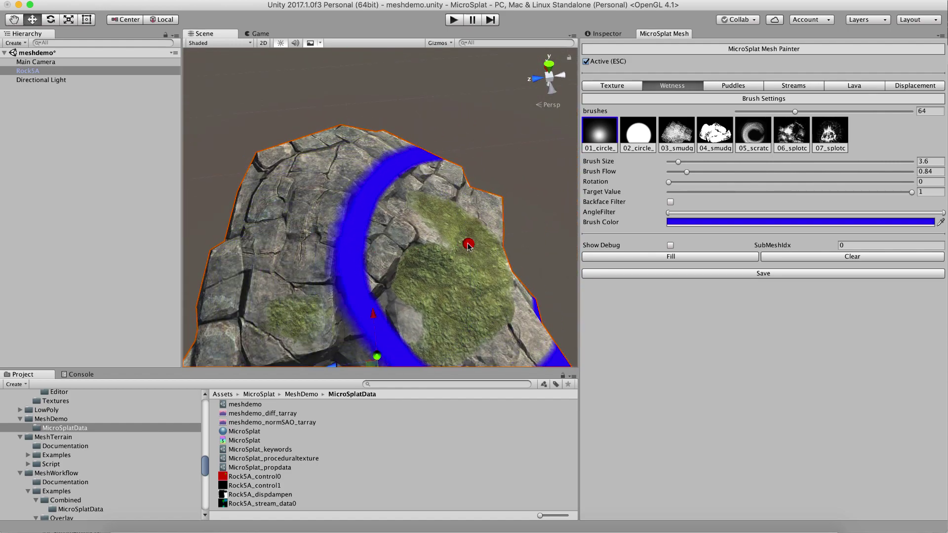
key("super+shift+z")
key("super+z")
key("super+shift+z")
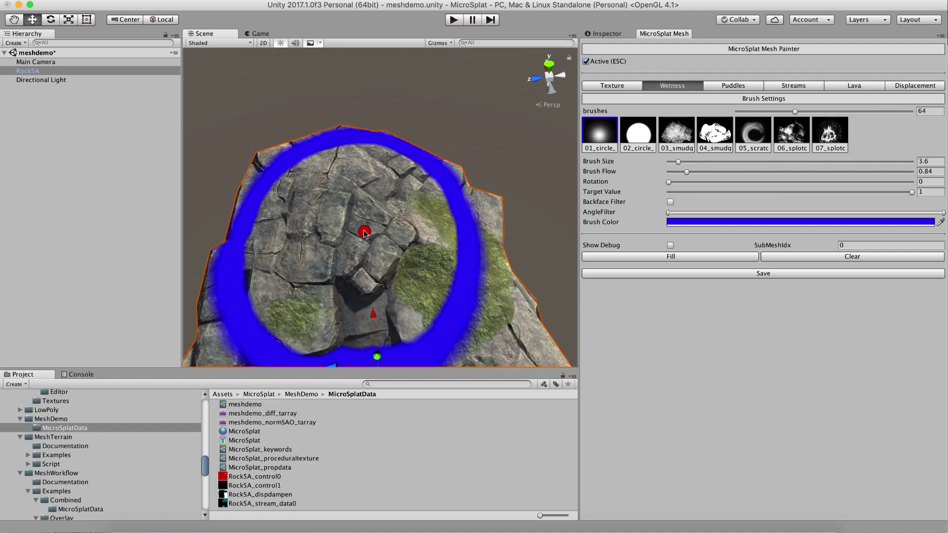
key("super+z")
key("super+shift+z")
key("super+z")
Clear the painted wetness, and try filling the whole rock with wetness before clearing it again.
left_click_drag(374, 287, 404, 219, "alt")
left_click(800, 256)
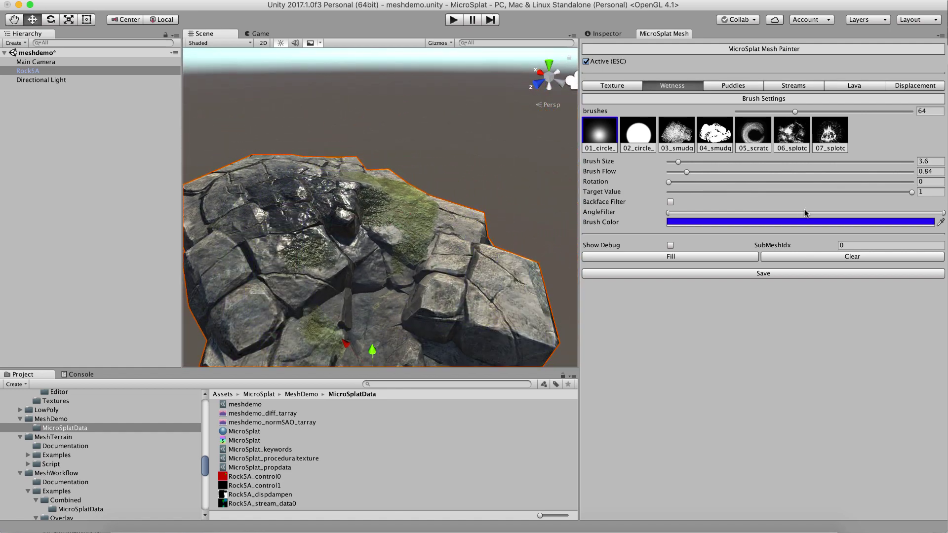
left_click(790, 254)
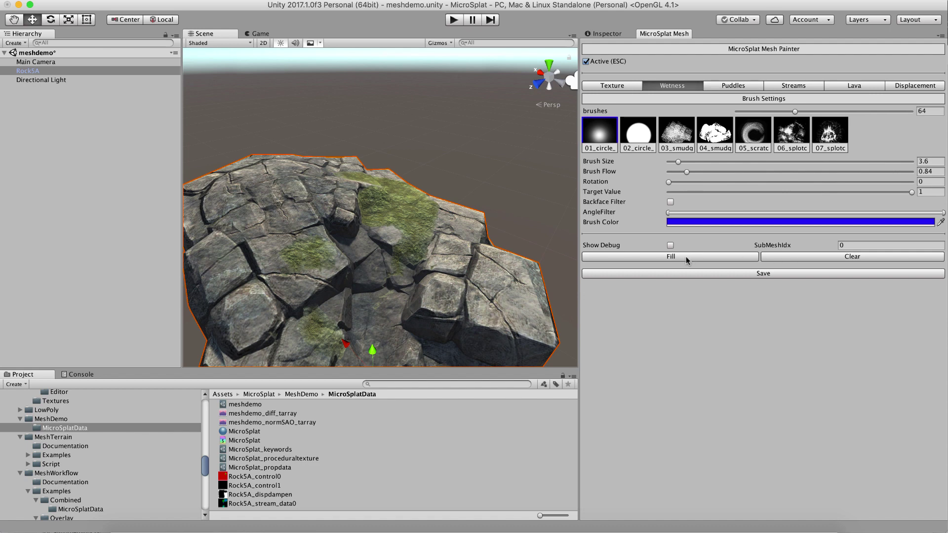
left_click(686, 256)
left_click(811, 257)
Try wetness on the rock with target values of 0.276, 0.615 and 0.78, and clear it.
left_click_drag(756, 195, 735, 192)
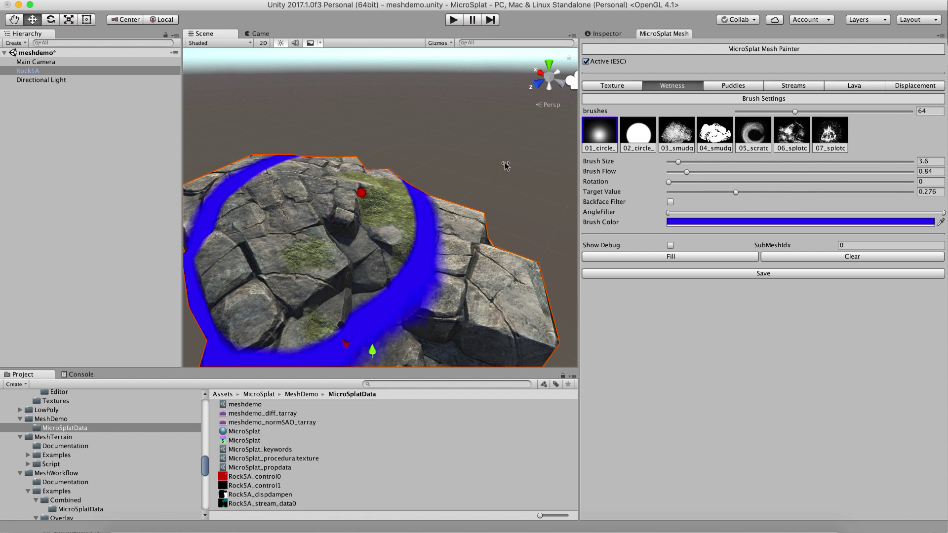
left_click(818, 192)
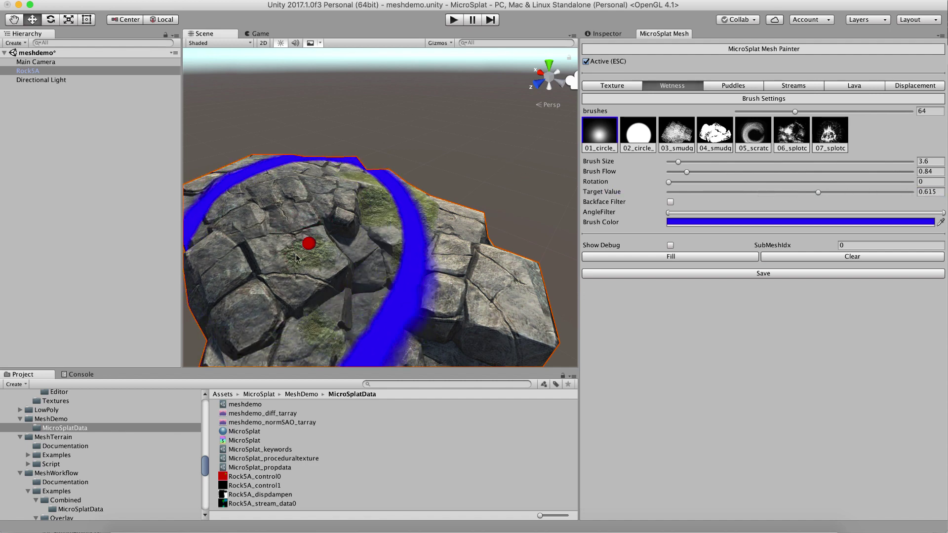
left_click(858, 192)
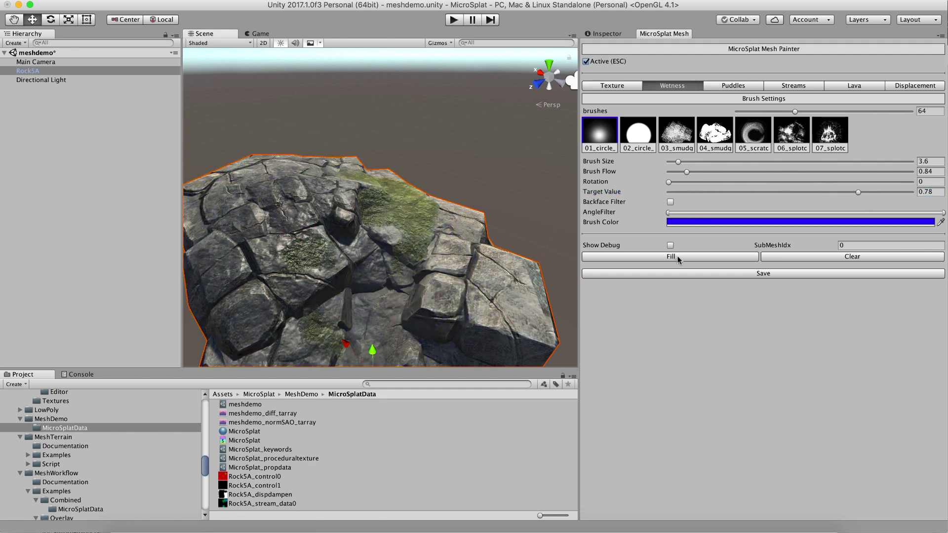
left_click(789, 256)
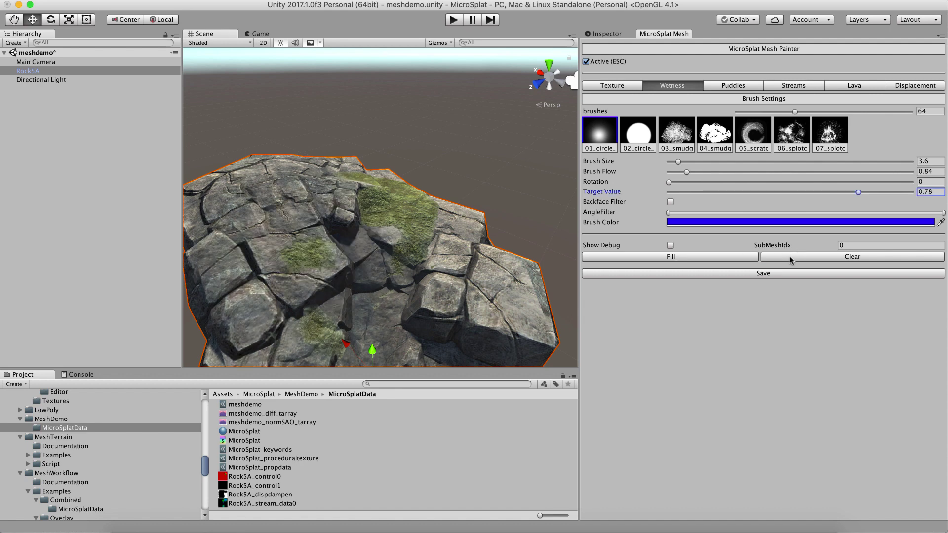
Try painting streams on the rock's upper surface and undo the strokes.
left_click(796, 87)
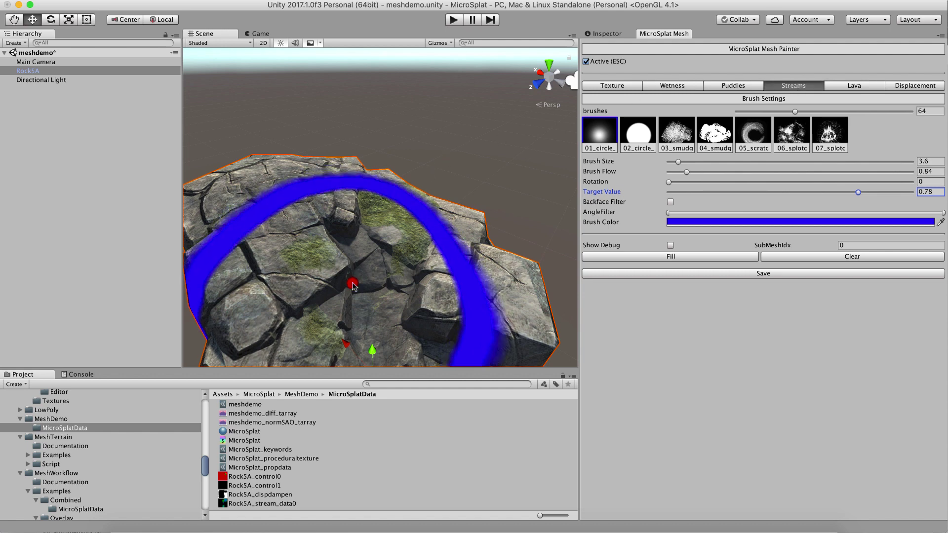
left_click_drag(352, 285, 403, 250, "alt")
scroll(404, 250, "down", 4, "alt")
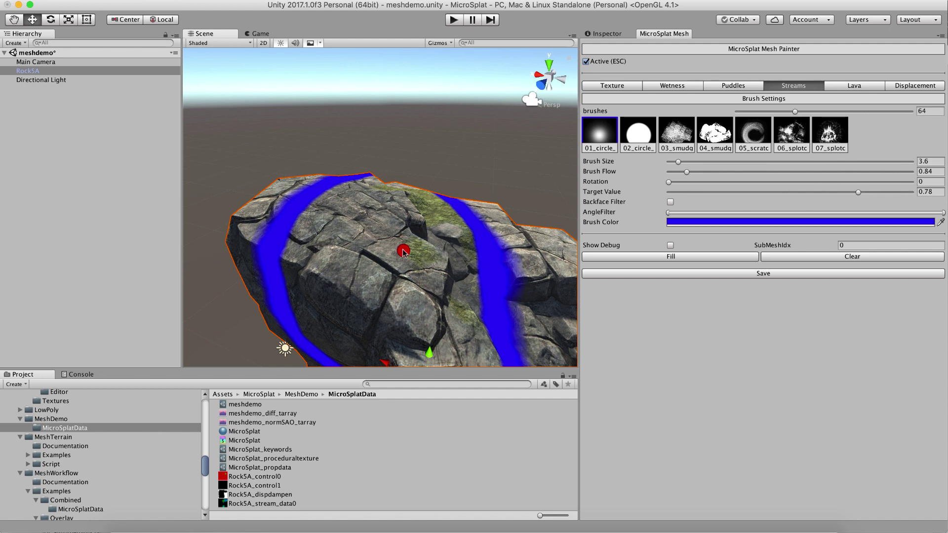
key("super+z")
key("super+z")
key("super+z")
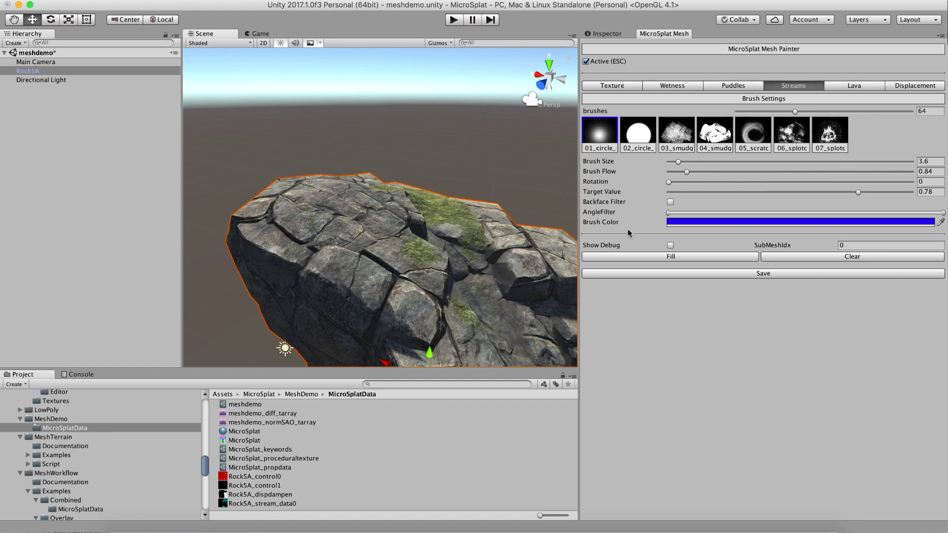
left_click_drag(341, 194, 301, 234, "alt")
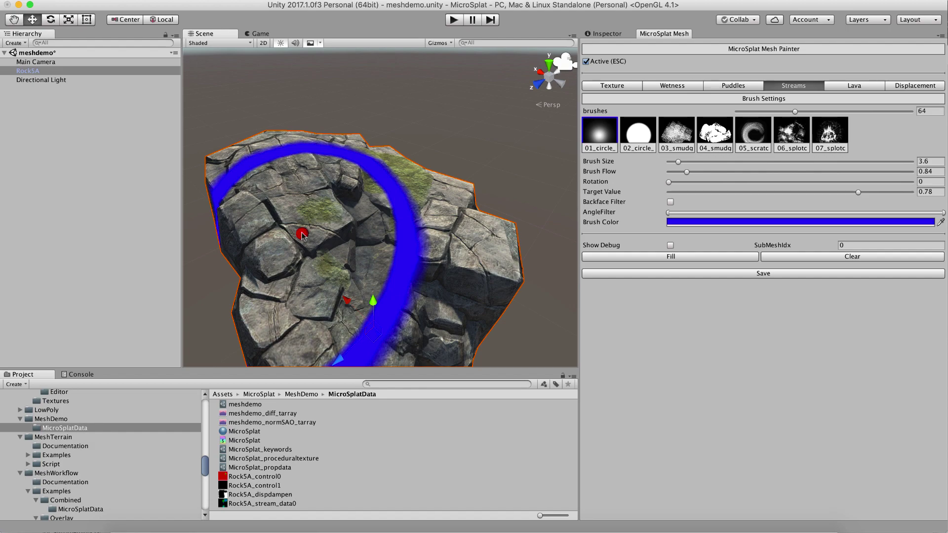
key("super+z")
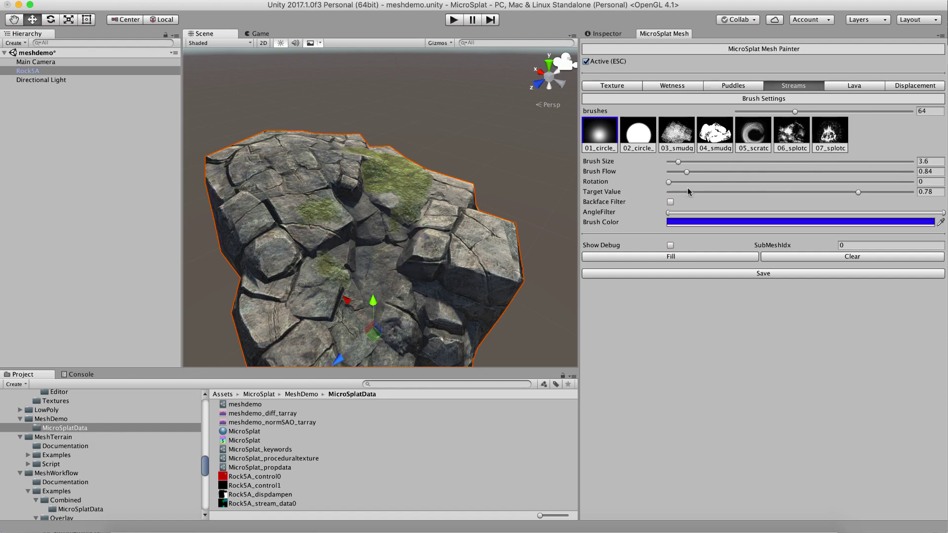
Fill the whole rock with streams, inspect the flow around its sides, and clear the streams.
left_click(682, 257)
mouse_move(390, 326)
left_mouse_down("alt")
mouse_move(172, 229)
mouse_move(148, 238)
mouse_move(192, 257)
mouse_move(527, 232)
mouse_move(514, 248)
mouse_move(513, 193)
mouse_move(426, 162)
mouse_move(419, 253)
left_mouse_up("alt")
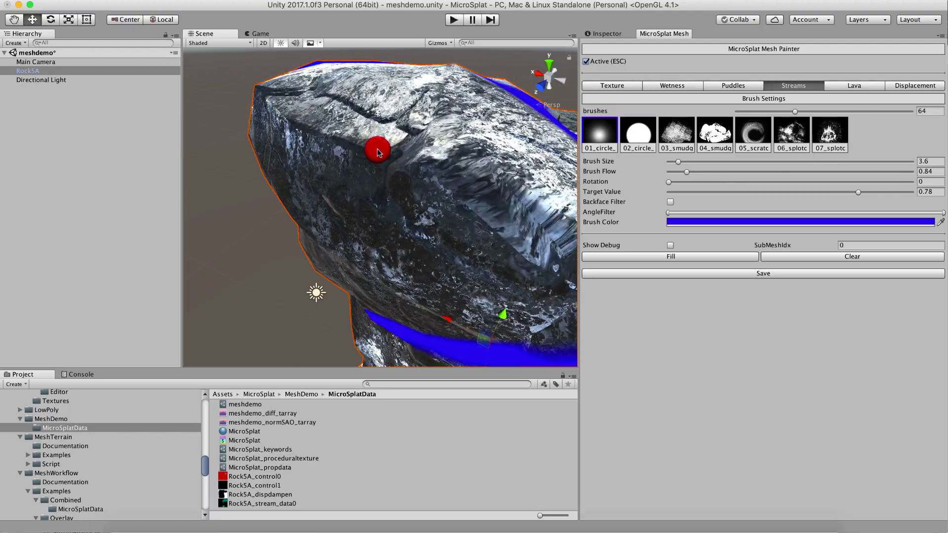
mouse_move(377, 152)
left_mouse_down("alt")
mouse_move(451, 163)
mouse_move(468, 148)
mouse_move(444, 163)
mouse_move(482, 159)
mouse_move(328, 292)
mouse_move(253, 151)
mouse_move(332, 164)
mouse_move(338, 173)
mouse_move(178, 150)
mouse_move(221, 165)
mouse_move(160, 118)
left_mouse_up("alt")
mouse_move(457, 184)
left_mouse_down("alt")
mouse_move(411, 201)
mouse_move(515, 211)
left_mouse_up("alt")
left_click(802, 256)
Switch to Lava painting and fill the whole rock with lava at a target value of 1.
left_click(843, 85)
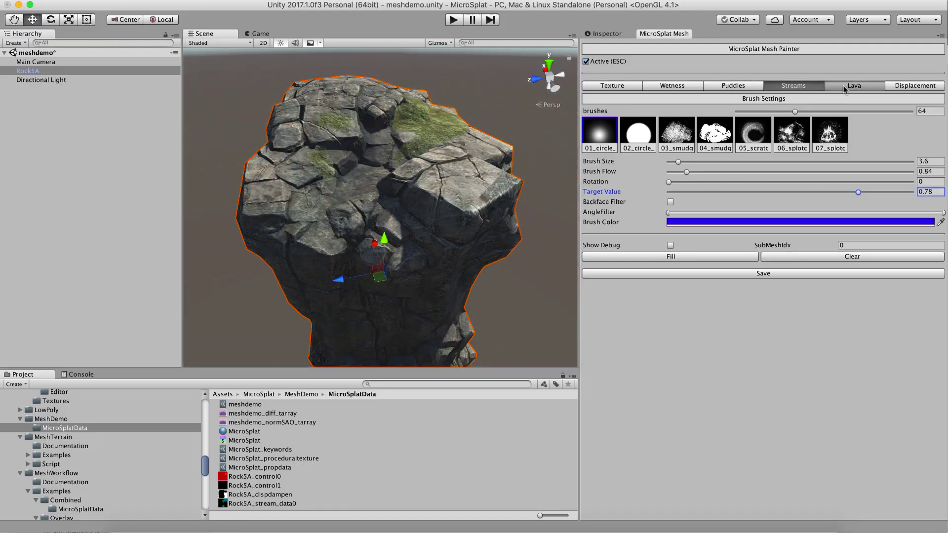
left_click(677, 258)
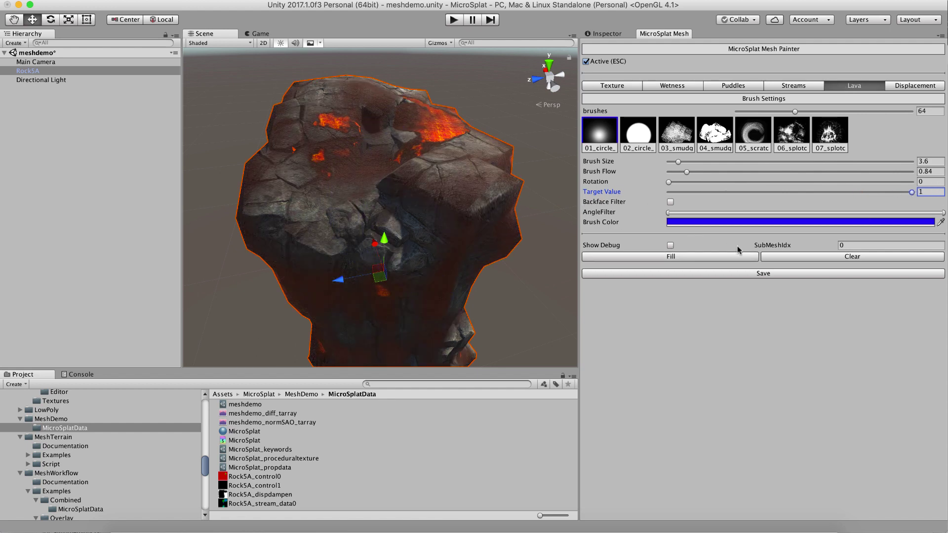
mouse_move(424, 215)
right_mouse_down()
mouse_move(377, 160)
mouse_move(178, 140)
mouse_move(190, 167)
mouse_move(170, 169)
right_mouse_up()
key("w")
key("s")
key("w")
left_click_drag(171, 170, 447, 206, "alt")
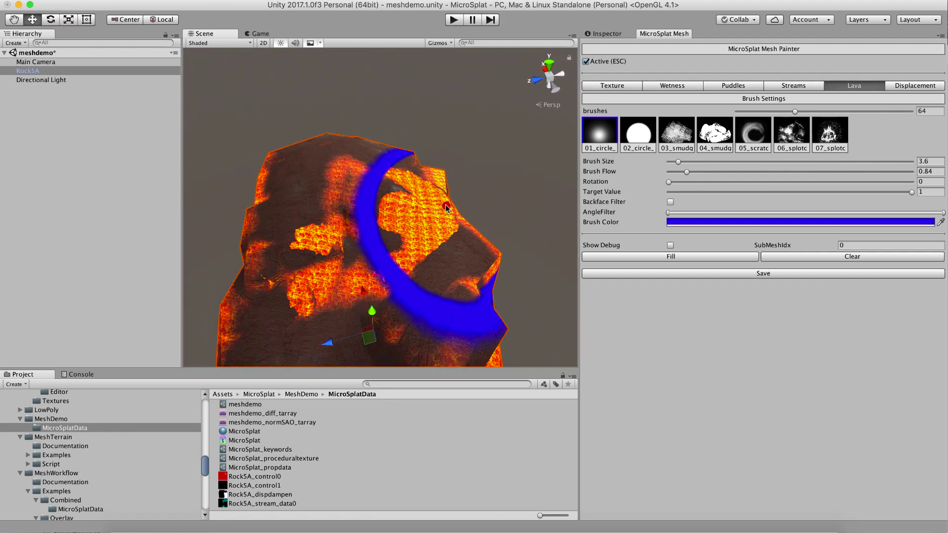
Clear the lava from the rock and switch the painter to Texture painting.
left_click(813, 258)
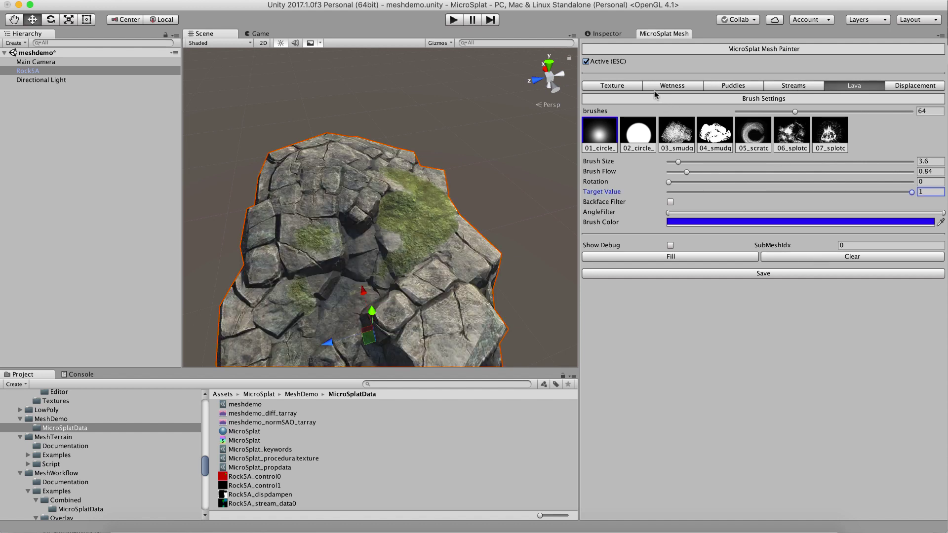
left_click(615, 86)
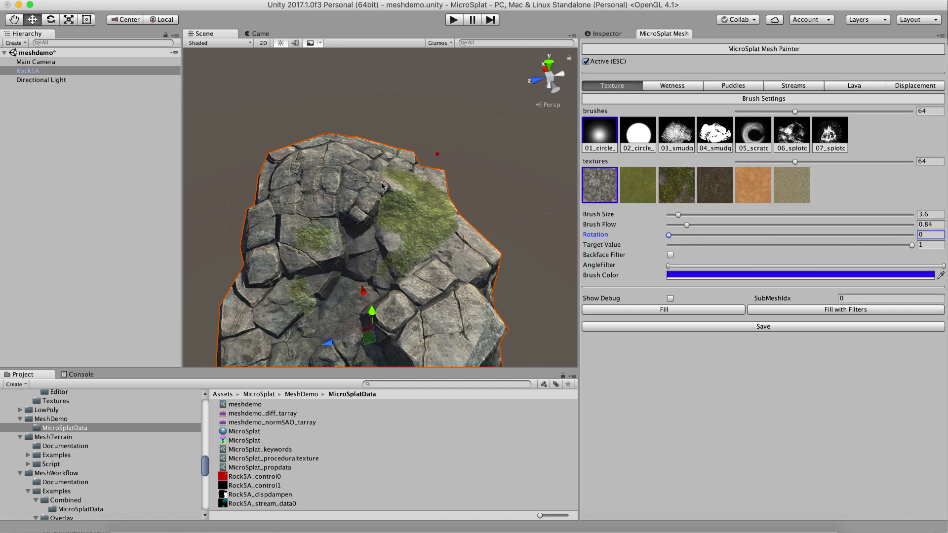